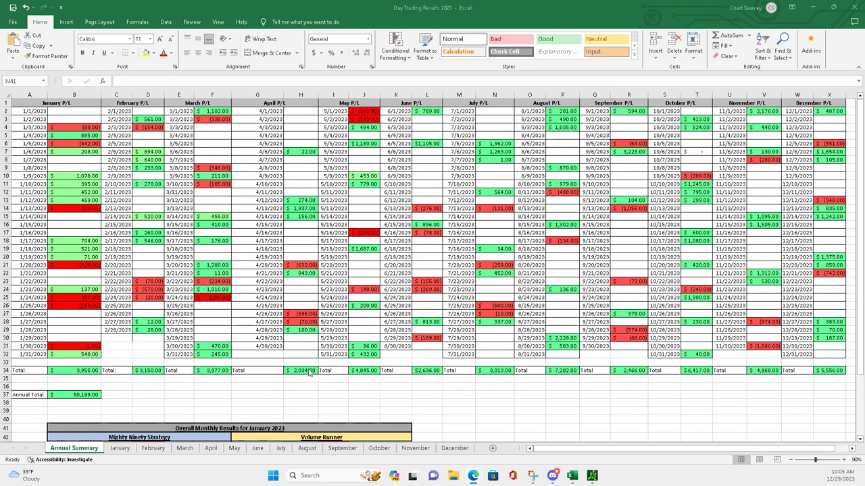
# Review the April, August, October, November and December profit/loss totals and the annual total in the Annual Summary sheet
pyautogui.click(304, 371)
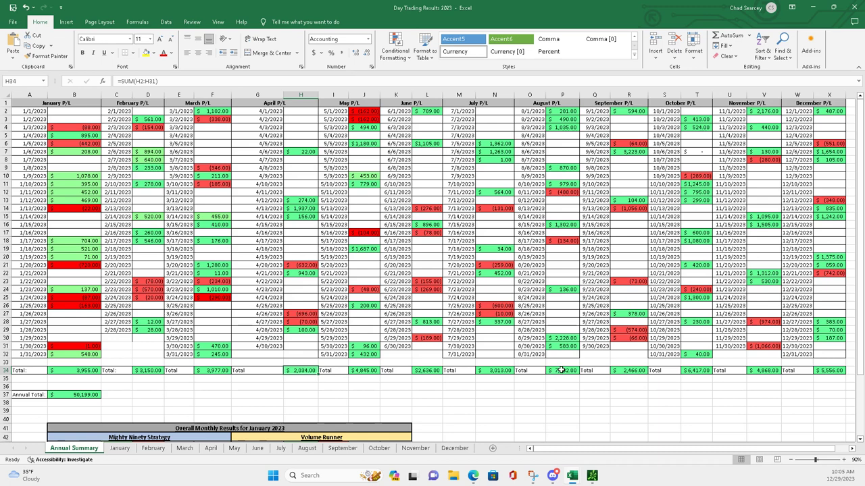
pyautogui.click(565, 370)
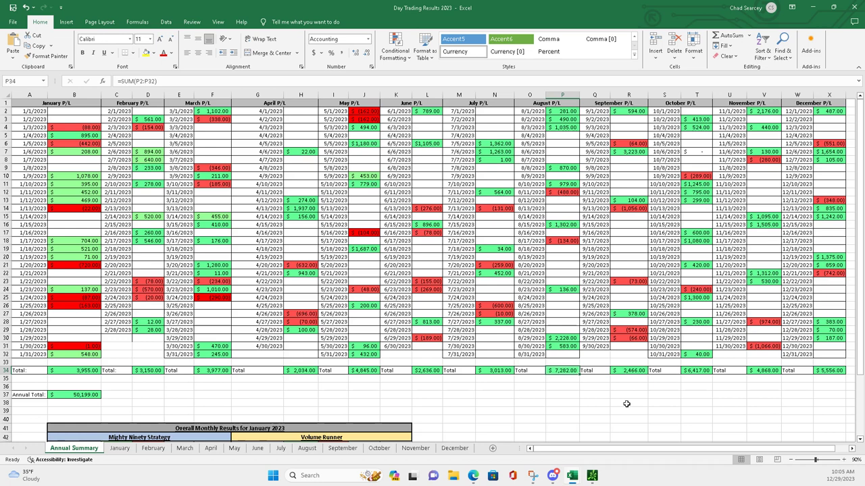
pyautogui.click(697, 371)
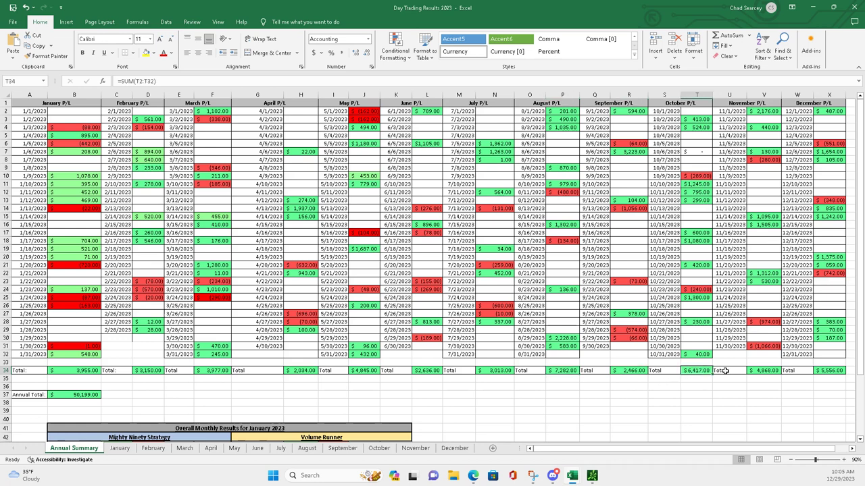
pyautogui.click(763, 371)
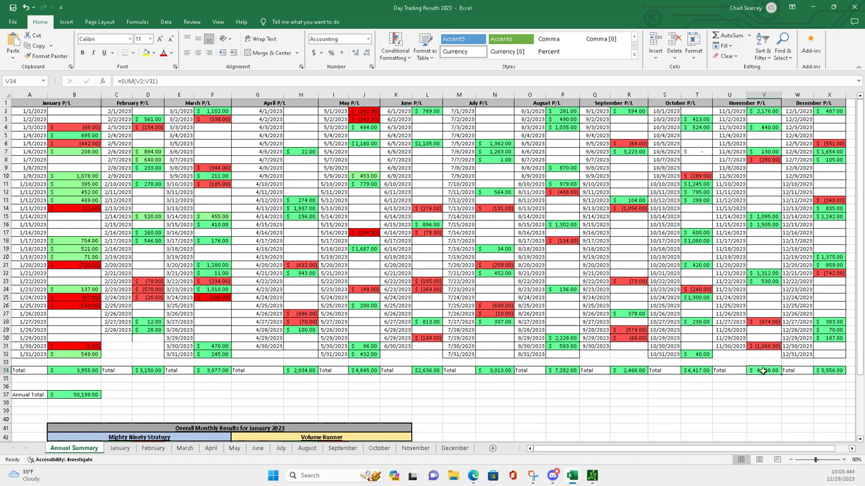
pyautogui.click(831, 370)
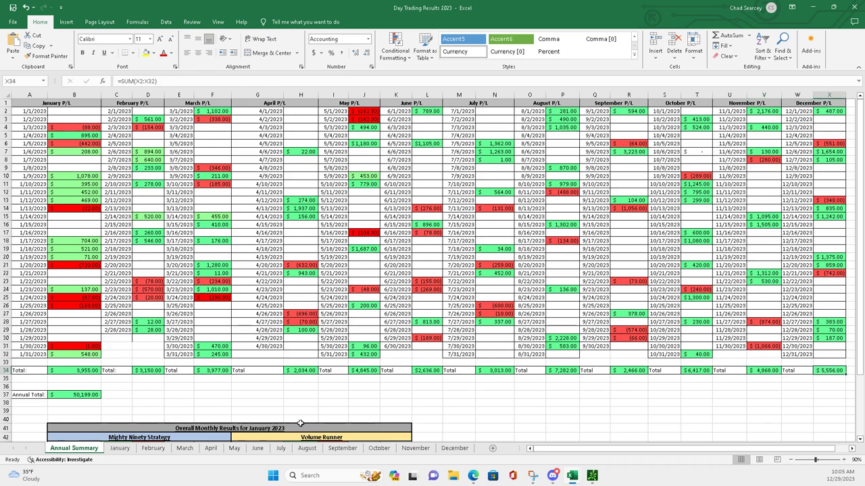
pyautogui.click(99, 397)
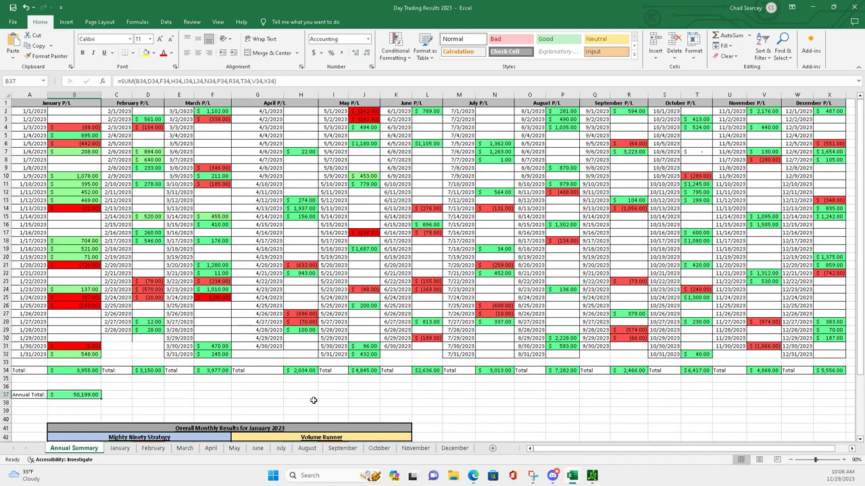
# Examine the combined results below the strategy tables: total trades, winners, losers, win percentage and total P/L
pyautogui.scroll(-2, 314, 400)
pyautogui.scroll(-5, 313, 400)
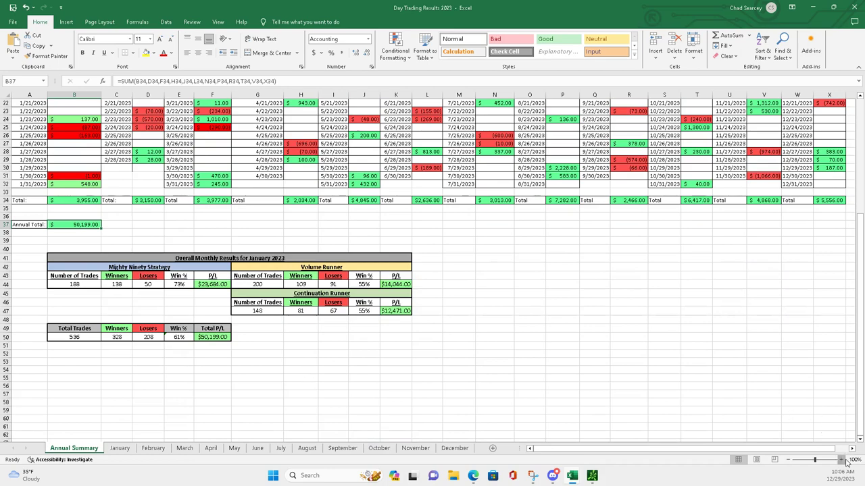
pyautogui.click(842, 460)
pyautogui.hscroll(-1, 675, 449)
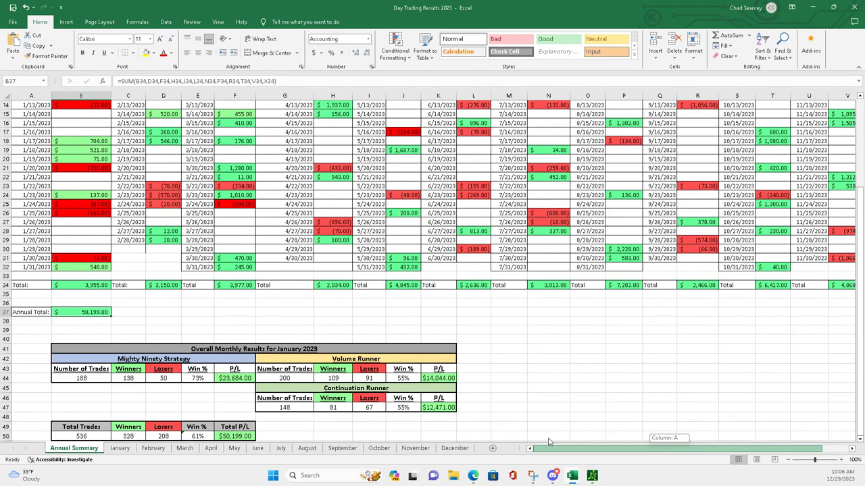
pyautogui.scroll(-2, 537, 391)
pyautogui.scroll(-1, 540, 385)
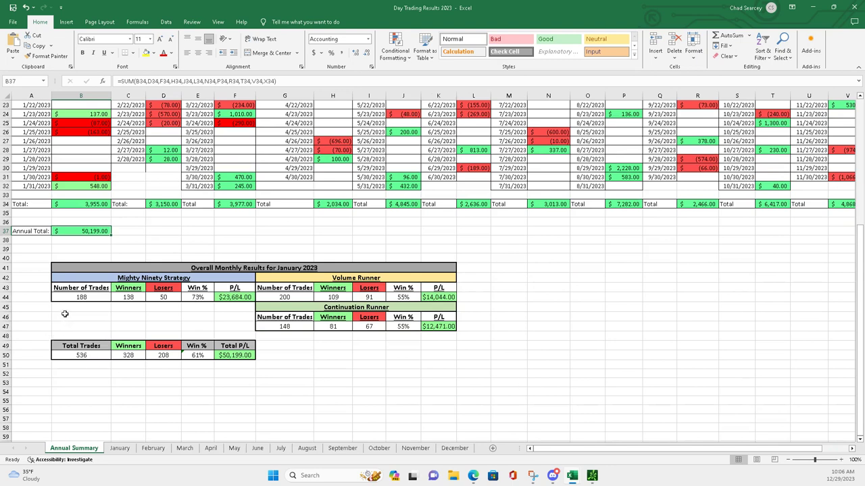
pyautogui.click(86, 356)
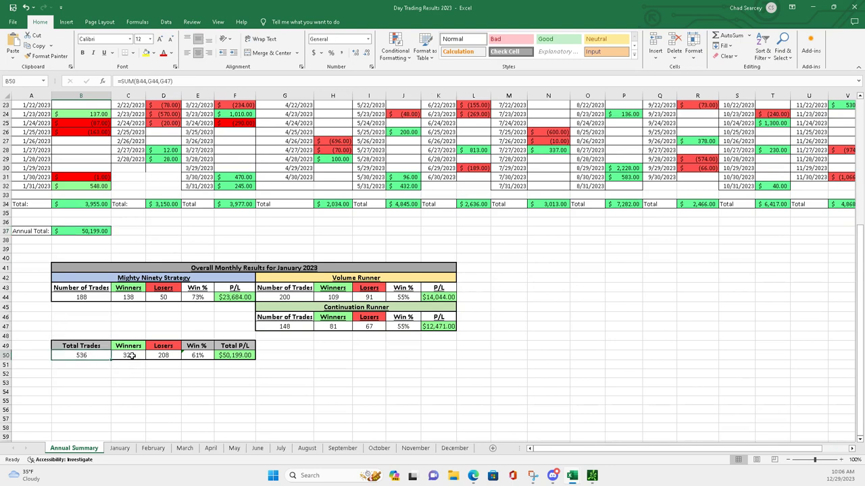
pyautogui.click(132, 355)
pyautogui.click(171, 356)
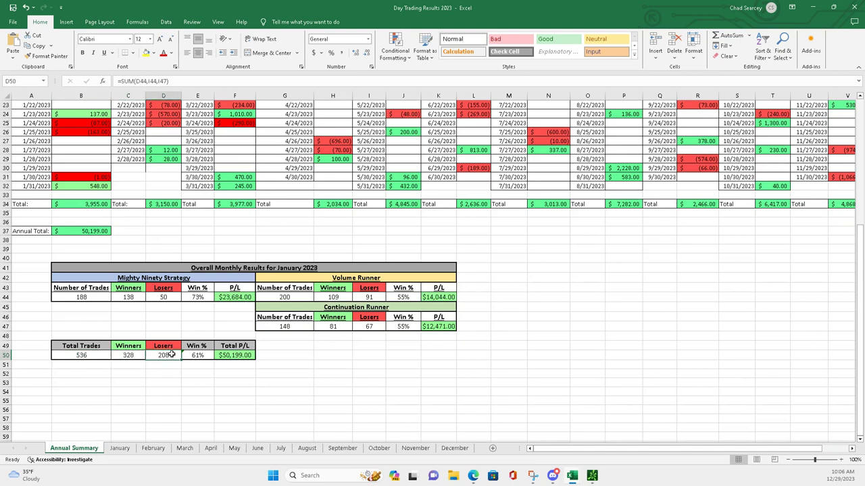
pyautogui.click(201, 355)
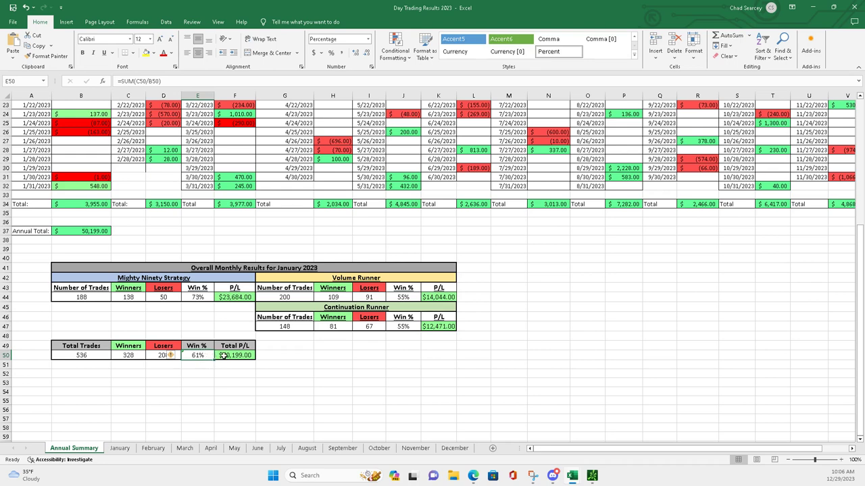
pyautogui.click(234, 354)
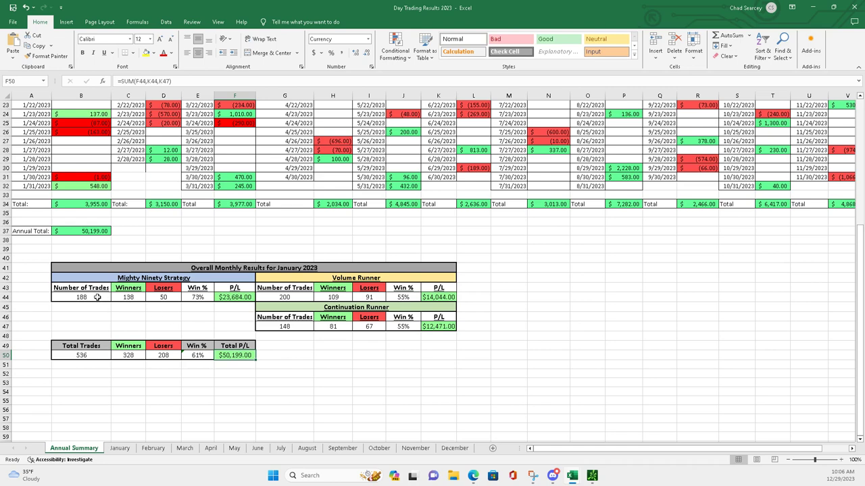
# Go through the Mighty Ninety Strategy results: number of trades, winners, losers, win percentage and P/L
pyautogui.click(97, 297)
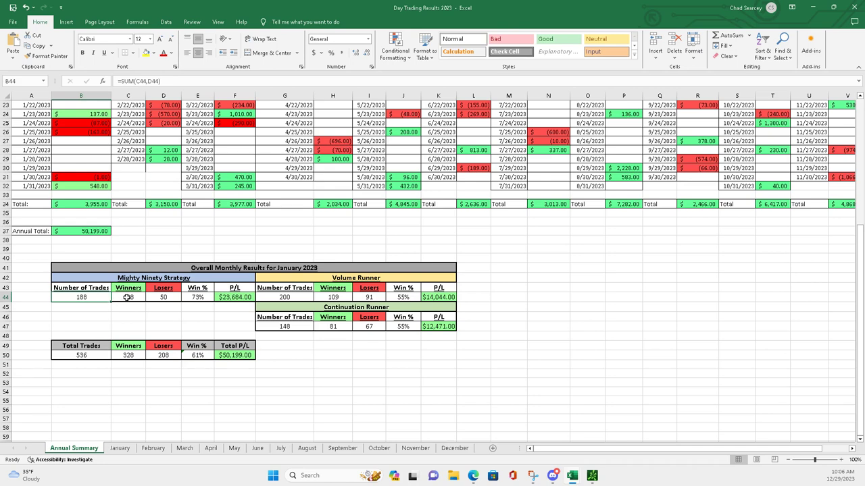
pyautogui.click(126, 298)
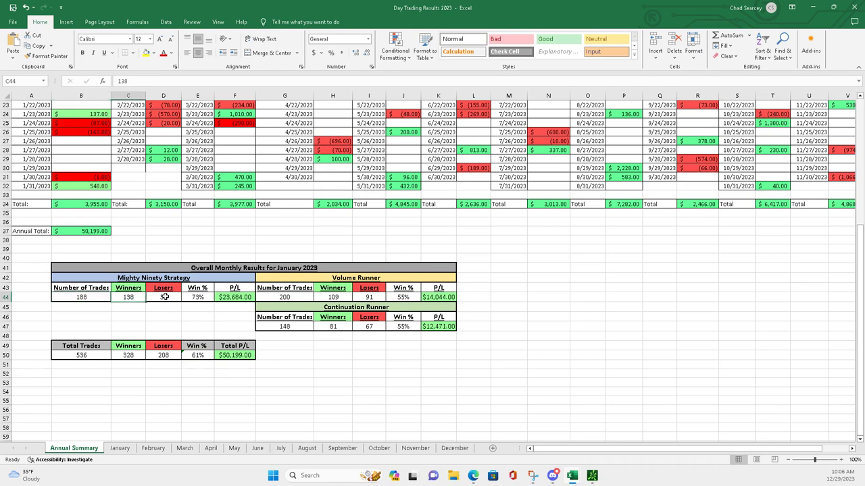
pyautogui.click(165, 296)
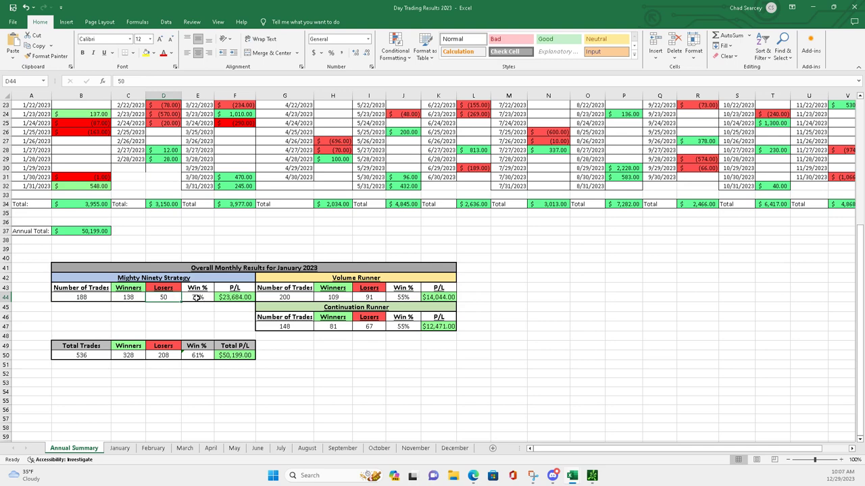
pyautogui.click(201, 297)
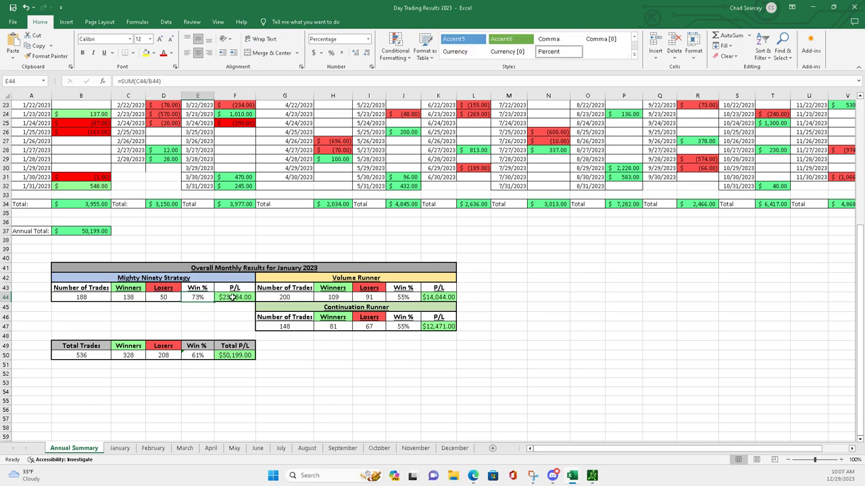
pyautogui.click(233, 297)
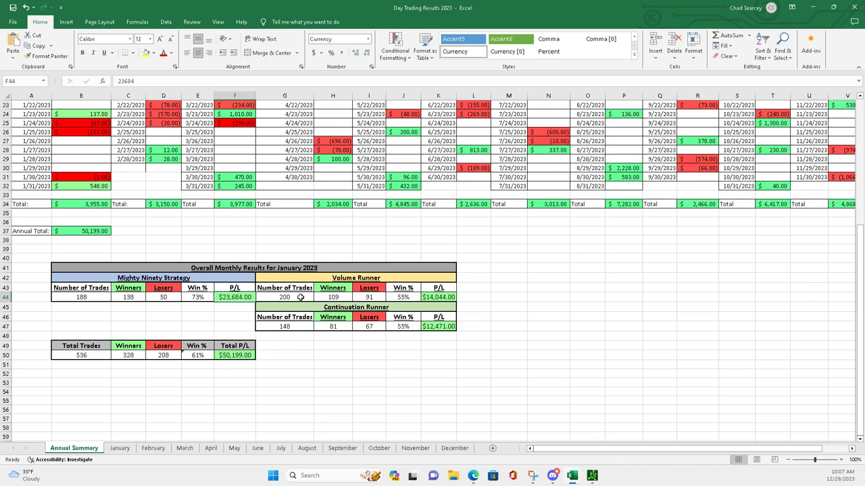
# Go through the Volume Runner results: number of trades, winners, losers, win percentage and P/L
pyautogui.click(301, 297)
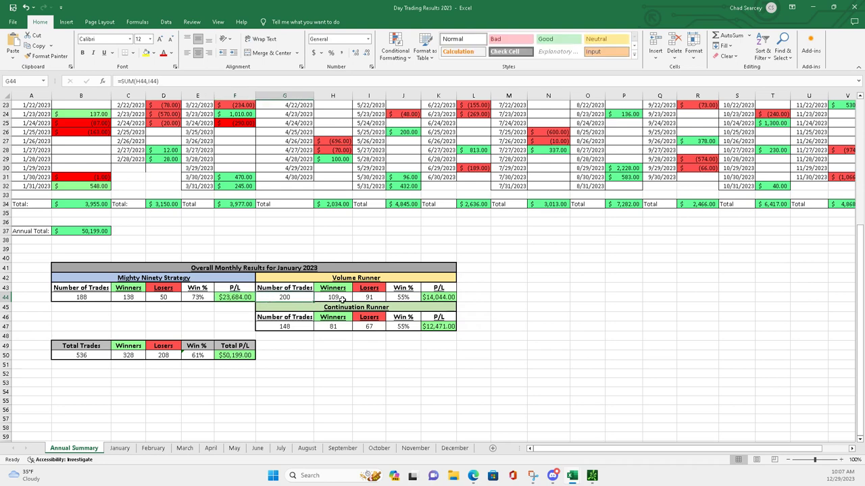
pyautogui.click(344, 298)
pyautogui.click(368, 297)
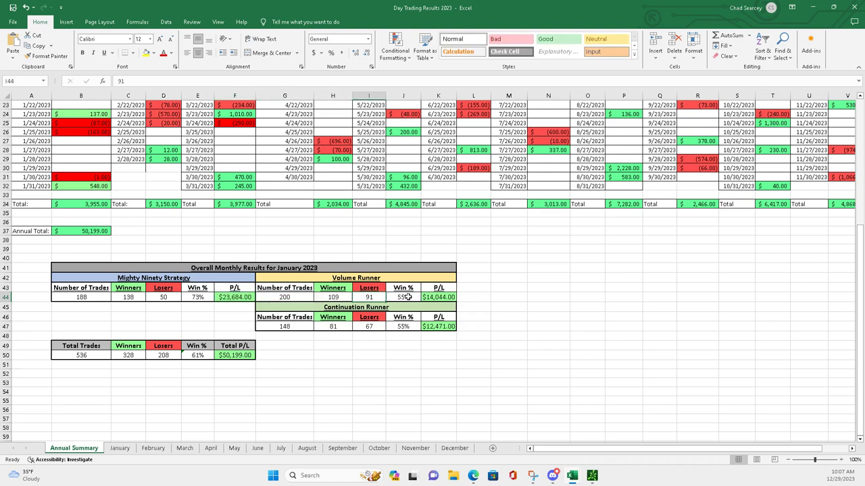
pyautogui.click(408, 297)
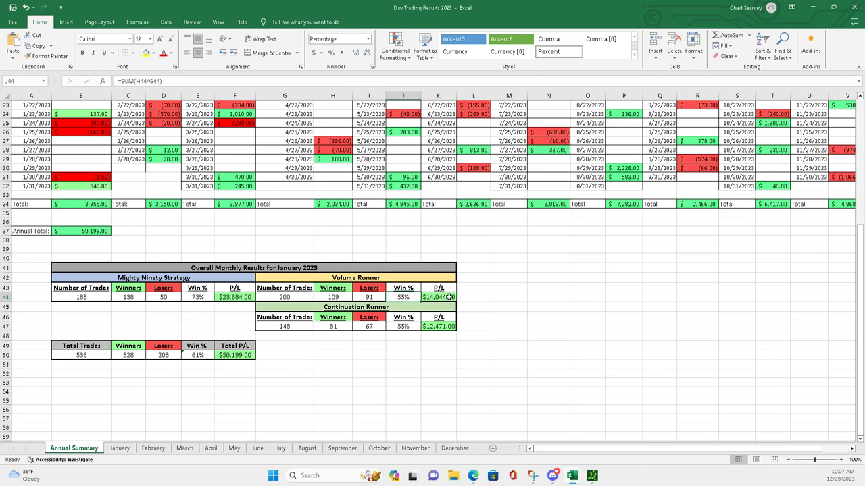
pyautogui.click(449, 298)
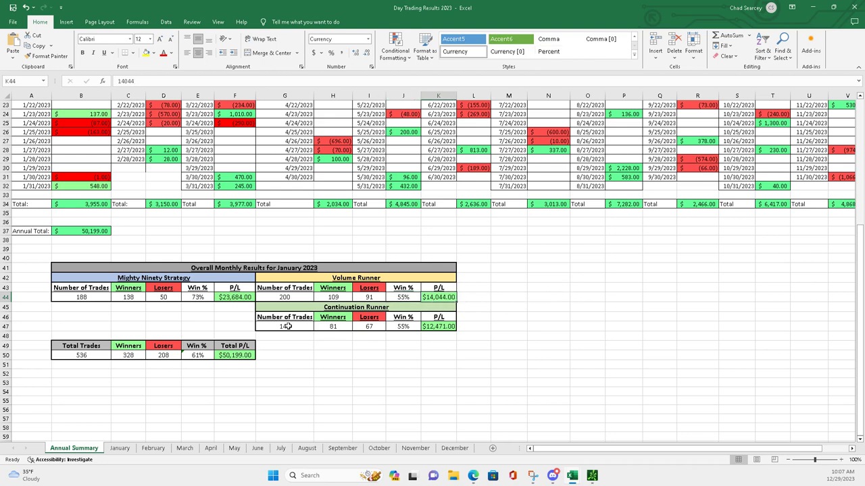
# Go through the Continuation Runner results: number of trades, winners, losers, win percentage and P/L
pyautogui.click(288, 326)
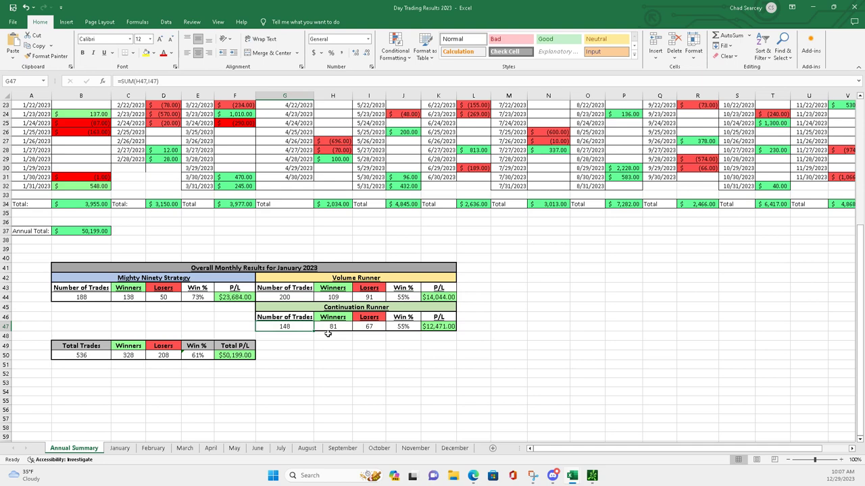
pyautogui.click(331, 326)
pyautogui.click(375, 325)
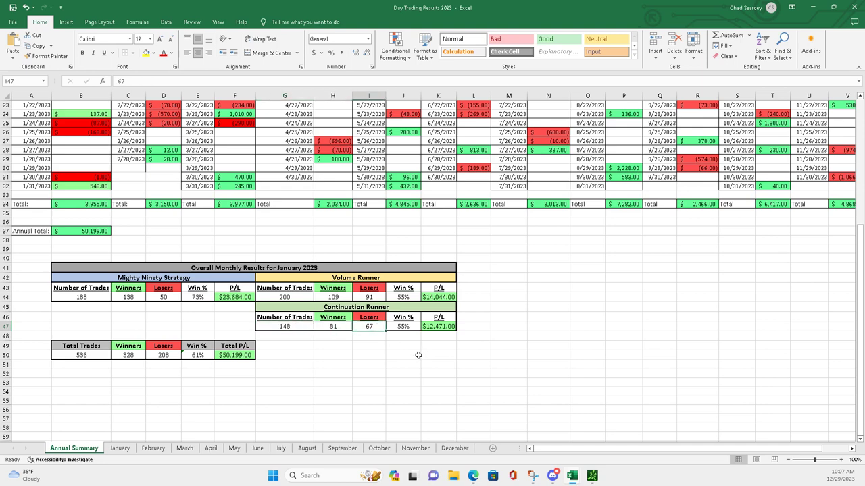
pyautogui.click(409, 326)
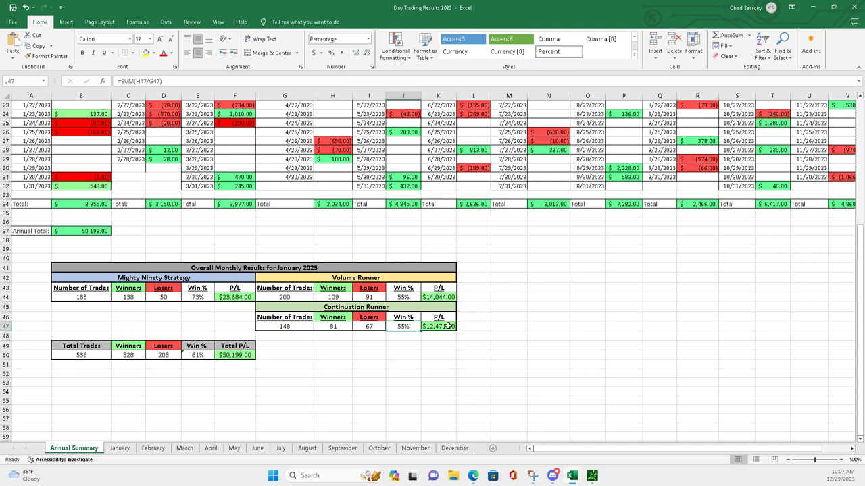
pyautogui.click(448, 326)
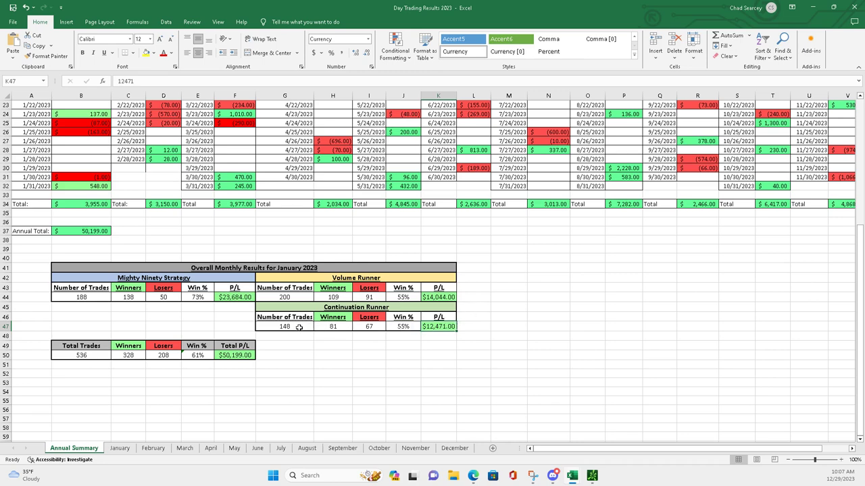
# Compare the number of trades of Continuation Runner, Volume Runner and Mighty Ninety, and check the combined total P/L
pyautogui.click(296, 327)
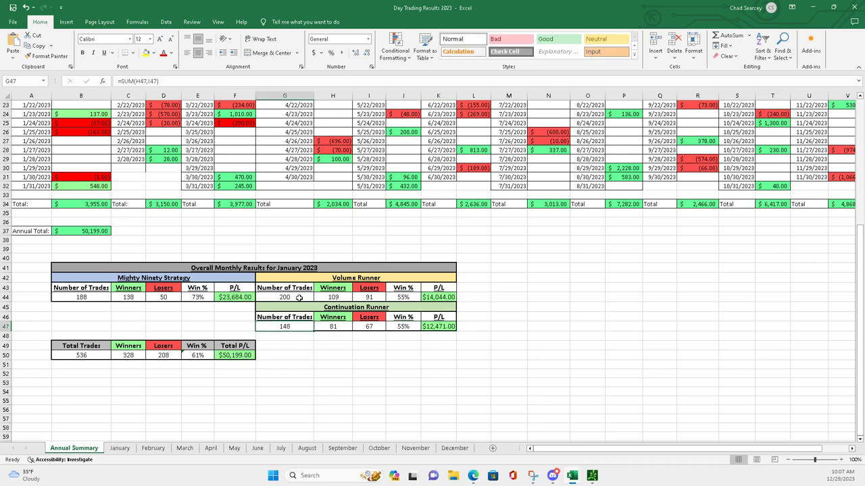
pyautogui.click(298, 298)
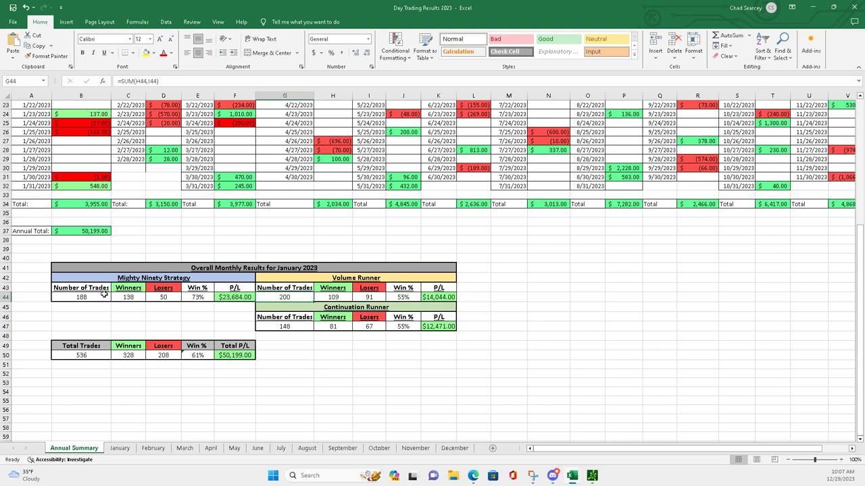
pyautogui.click(98, 297)
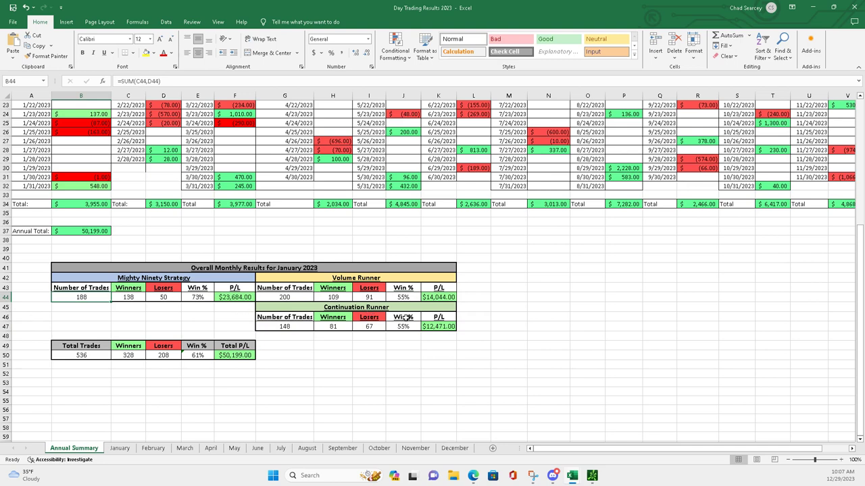
pyautogui.click(238, 357)
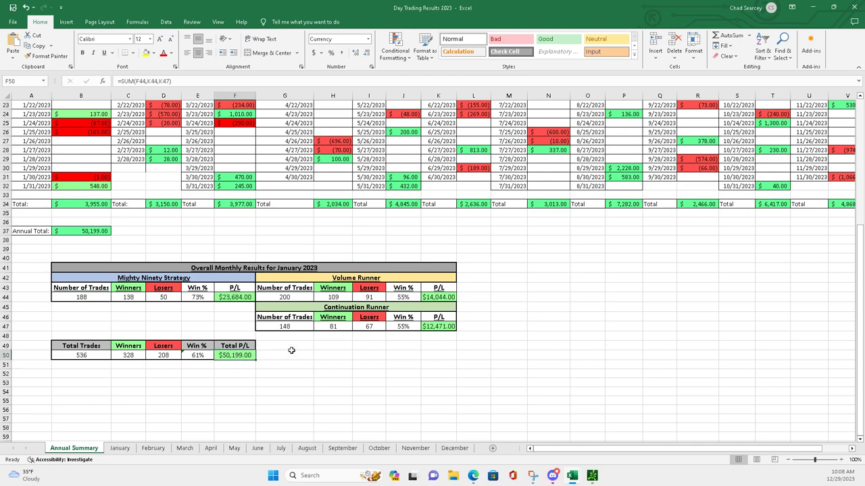
# Compare the win percentages of Continuation Runner, Volume Runner and Mighty Ninety against the combined total P/L
pyautogui.click(400, 327)
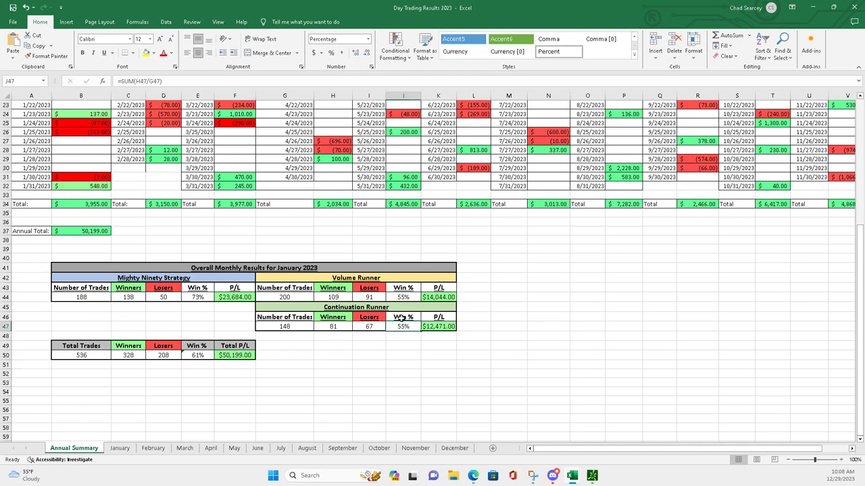
pyautogui.click(403, 297)
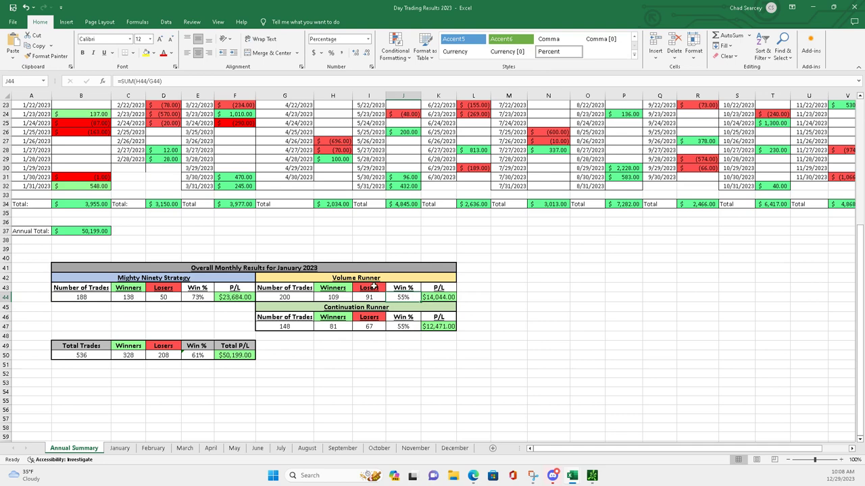
pyautogui.click(193, 297)
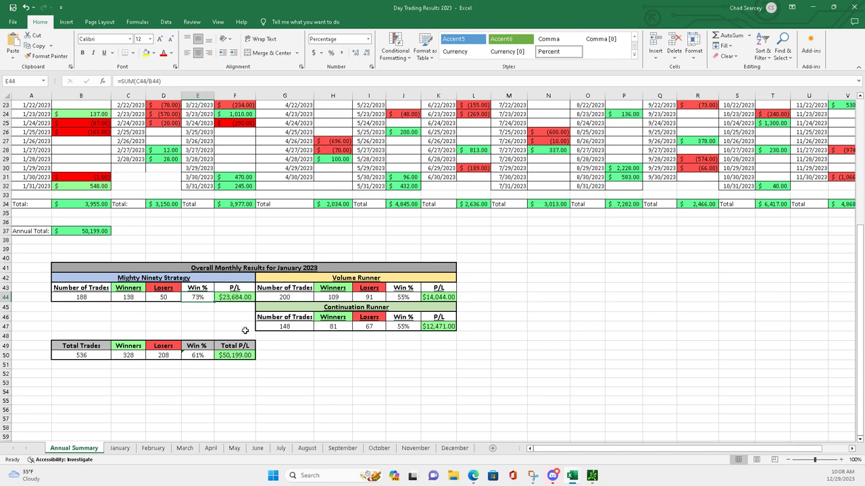
pyautogui.click(236, 355)
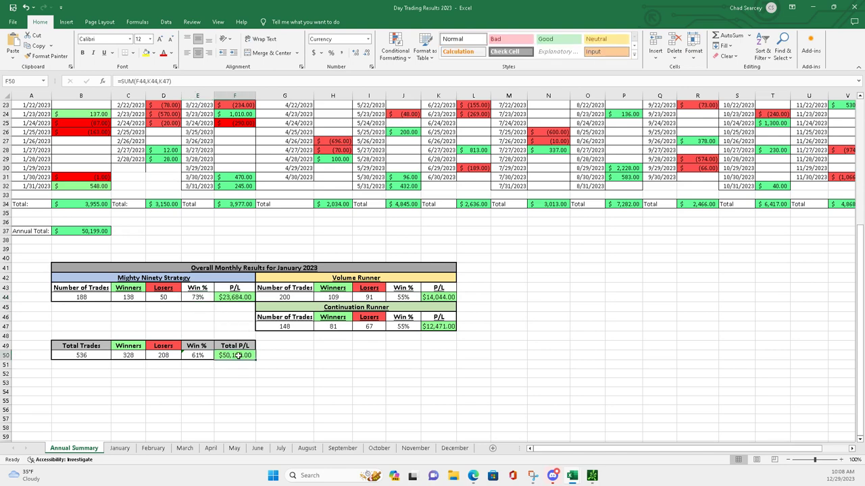